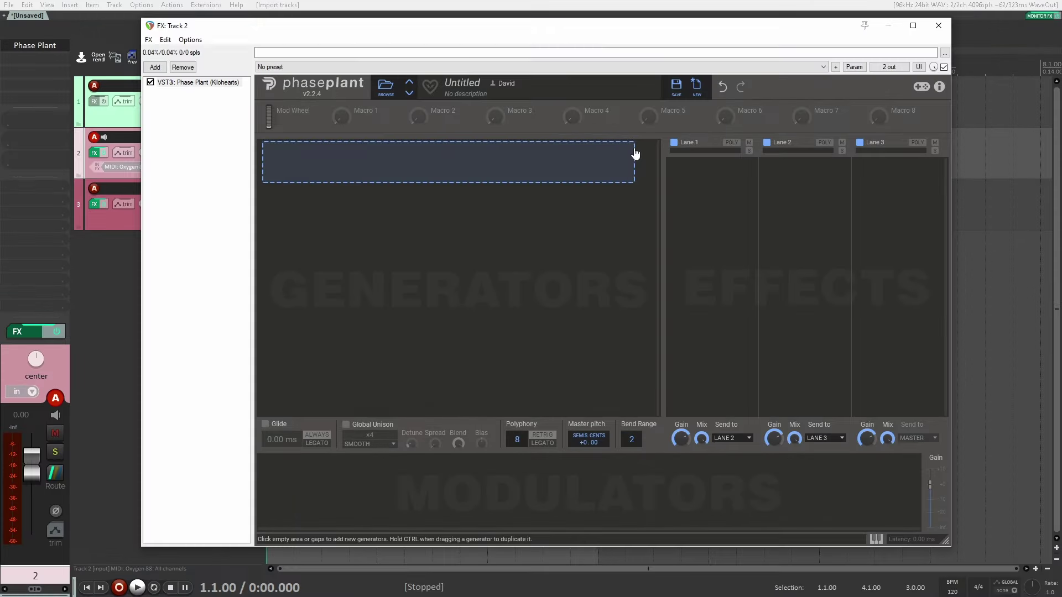
Add a Wavetable generator and put a Ring Mod effect on Lane 1
drag(574, 28, 615, 28)
click(474, 171)
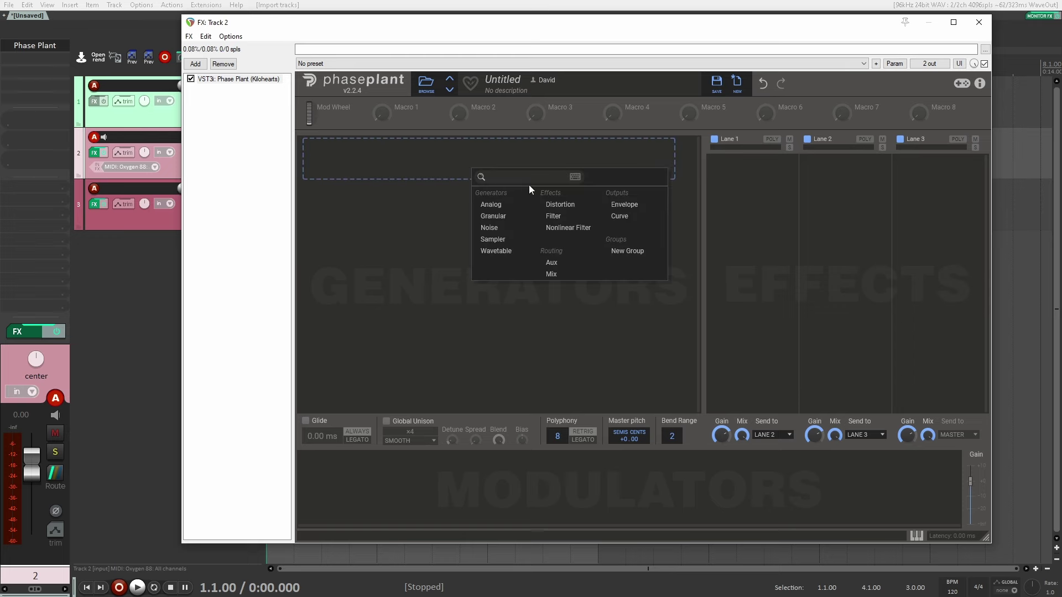
click(510, 253)
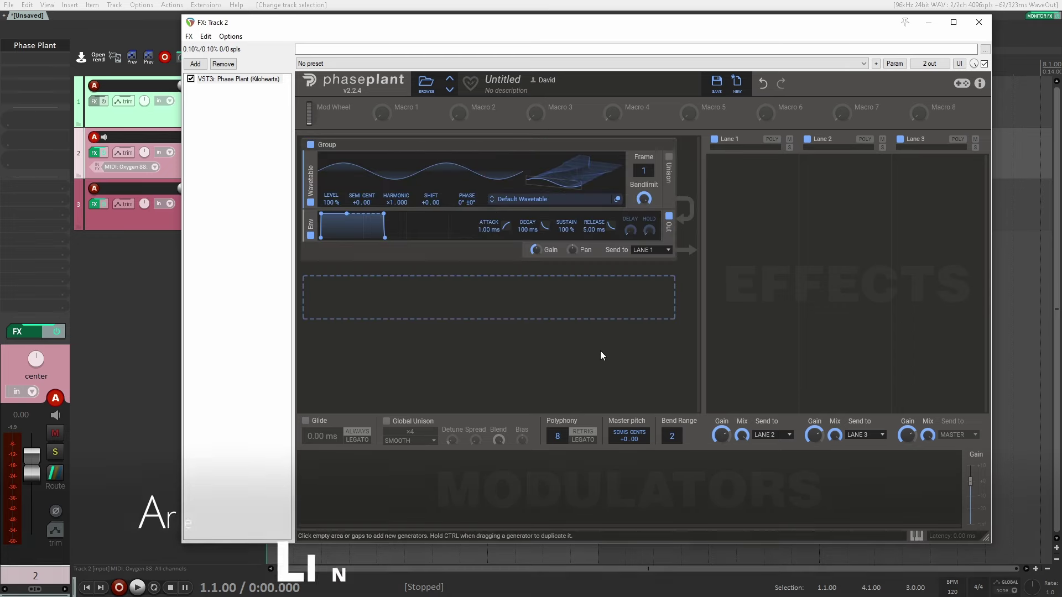
click(754, 188)
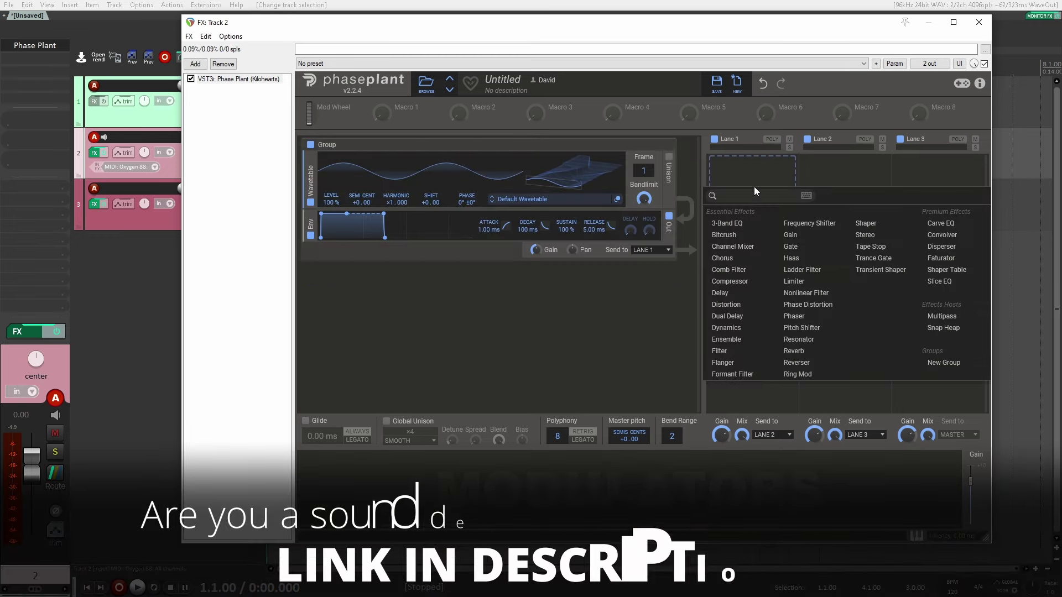
click(801, 375)
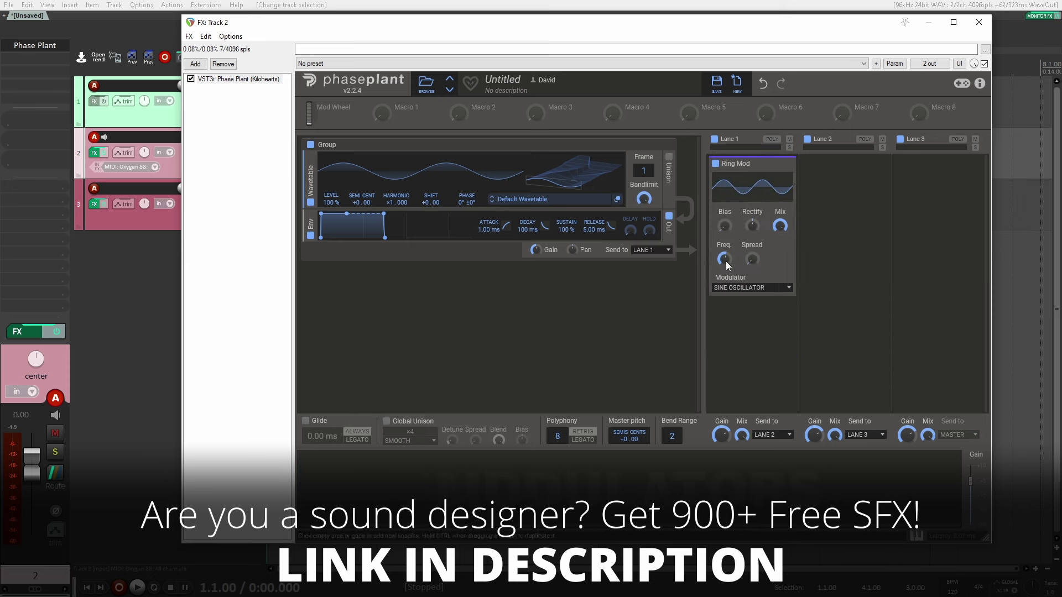
Turn Ring Mod frequency to minimum and assign a new Random modulator to it
drag(726, 261, 726, 343)
click(352, 502)
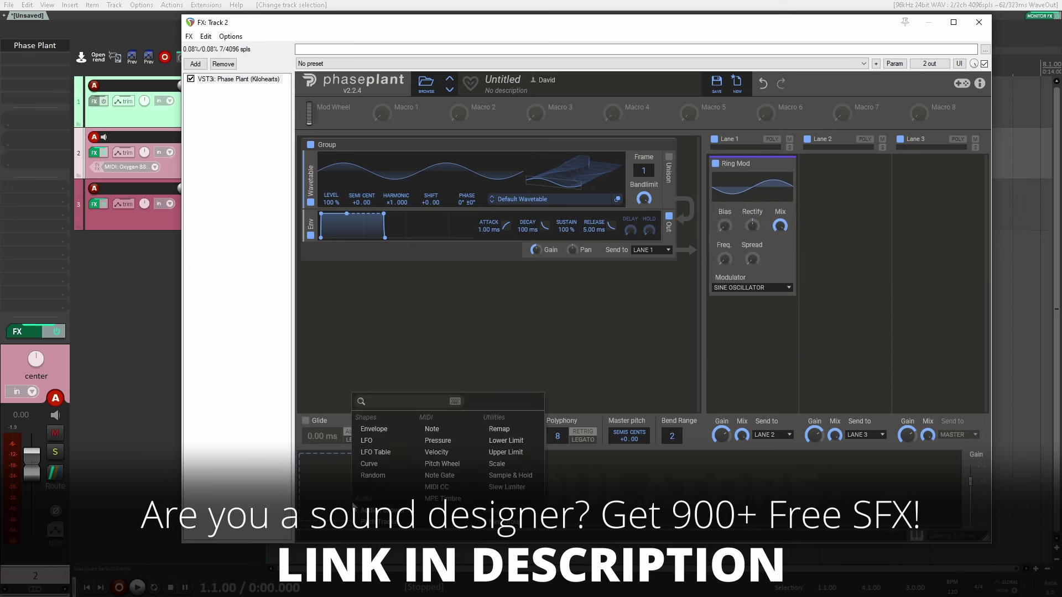
click(365, 476)
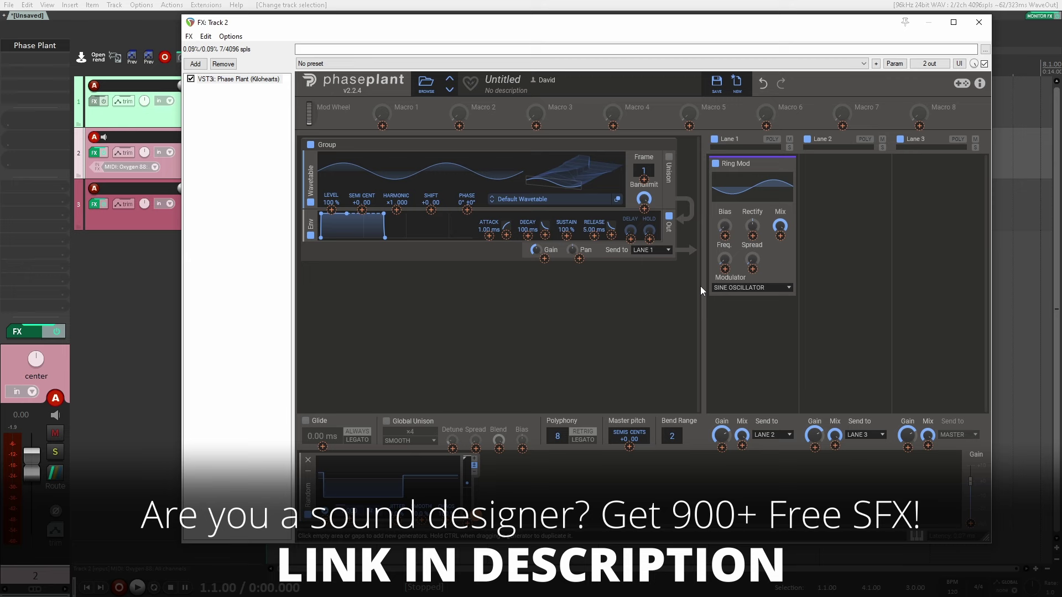
drag(475, 511, 725, 261)
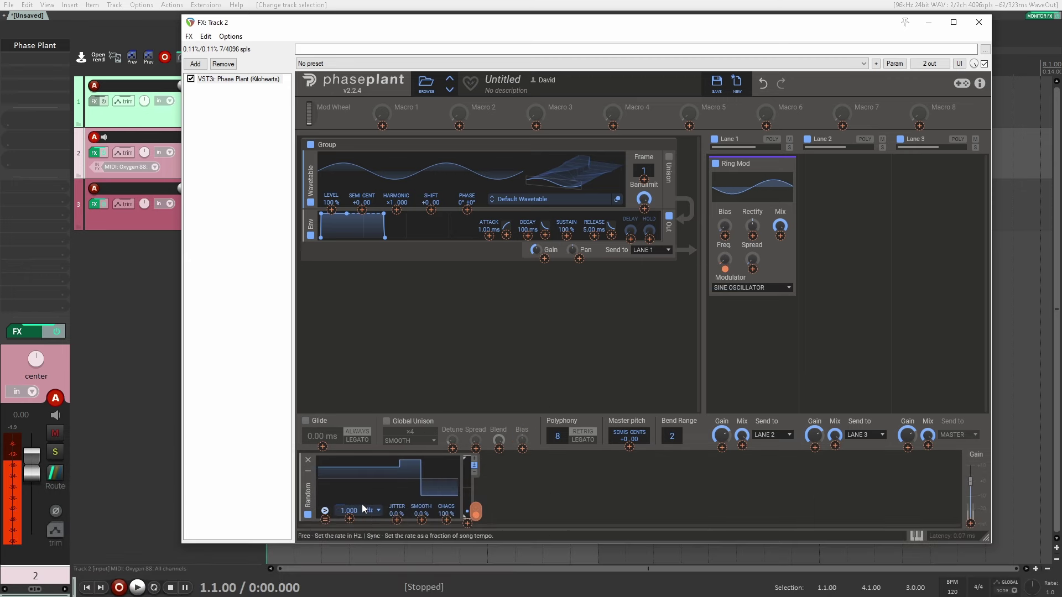
Raise the Random rate to 31.78 Hz, keep it bipolar, and set modulation depth to +93%
drag(343, 509, 343, 459)
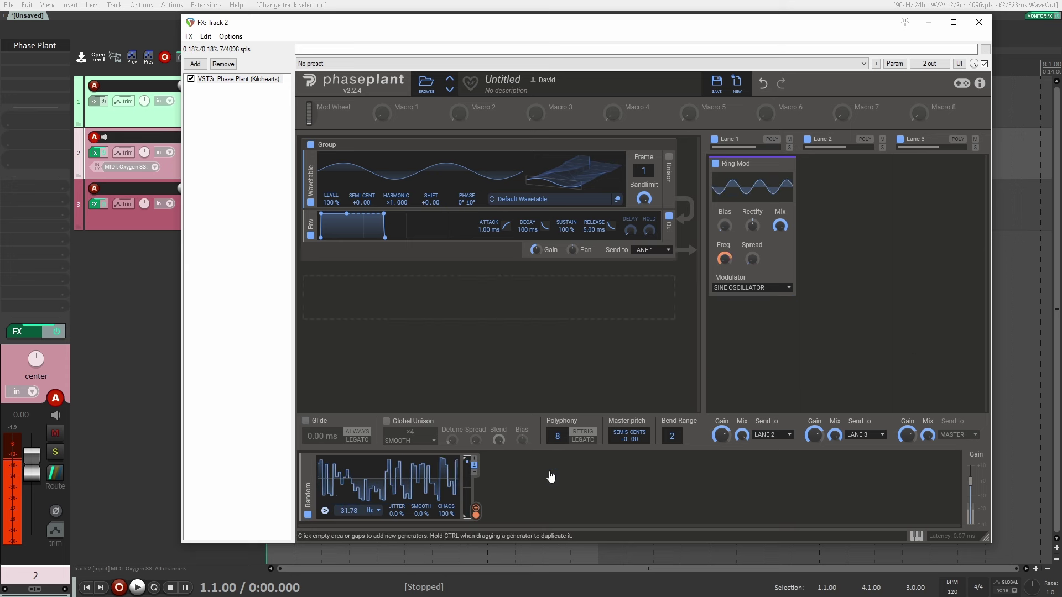
click(474, 459)
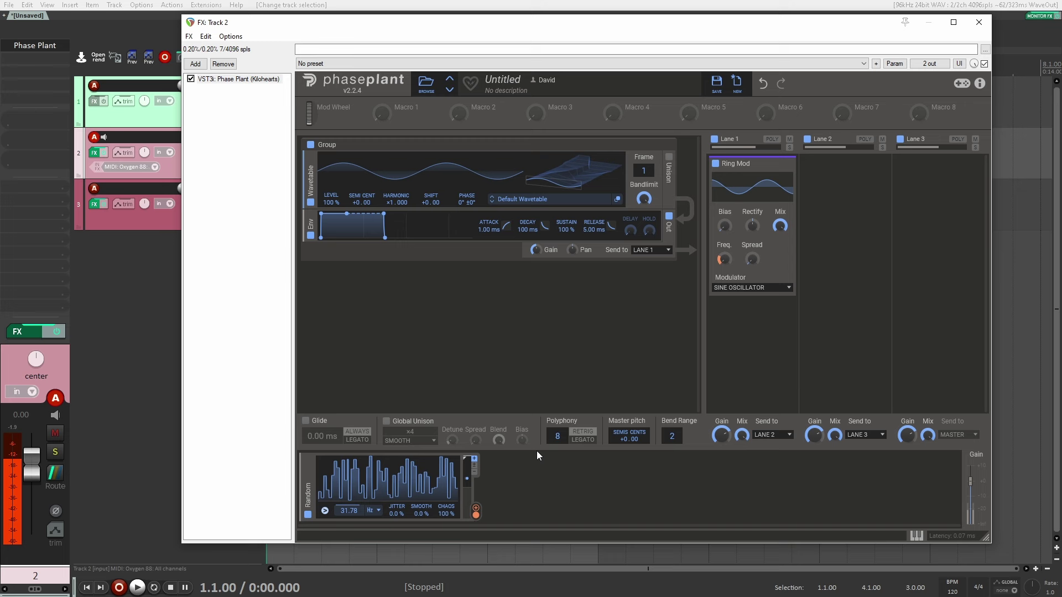
click(474, 465)
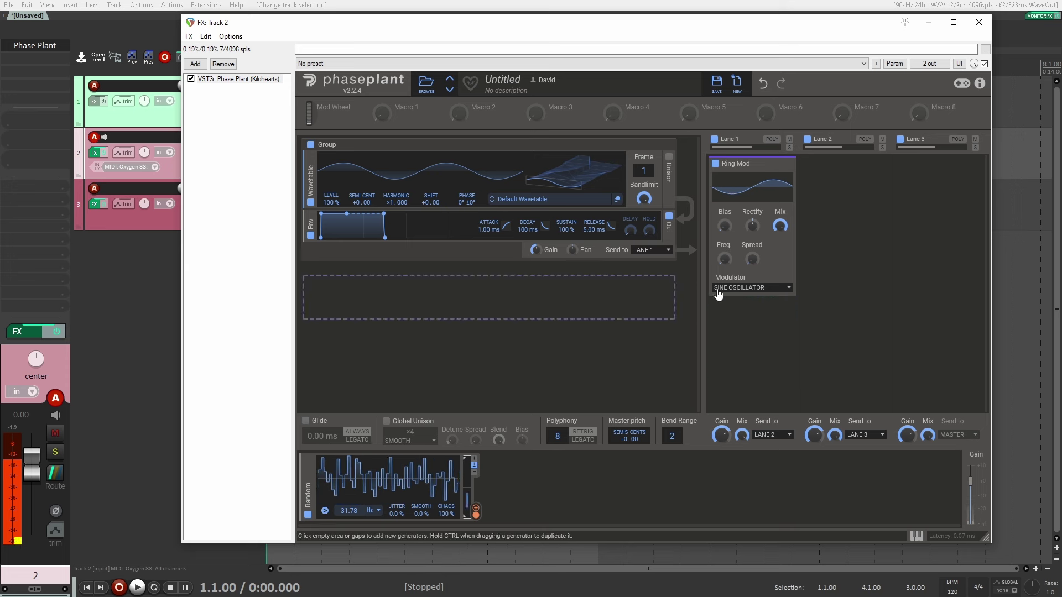
mouse_move(725, 270)
mouse_down()
mouse_move(725, 204)
mouse_move(726, 275)
mouse_up()
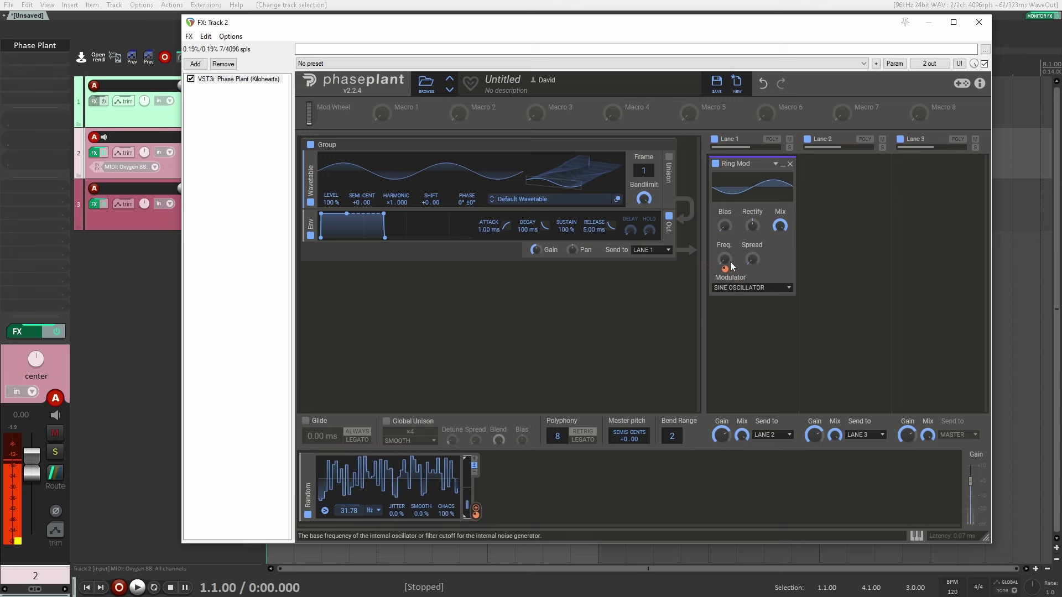
Add a Shaper to Lane 2 and load the Concave curve from the Simple presets
click(830, 194)
click(859, 232)
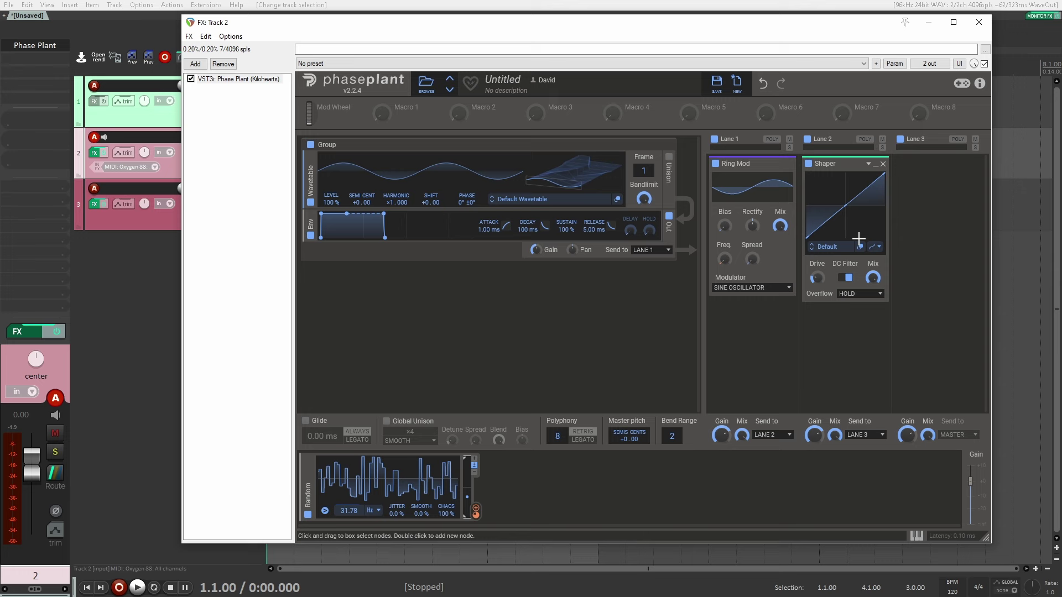
click(846, 246)
double_click(946, 305)
click(881, 298)
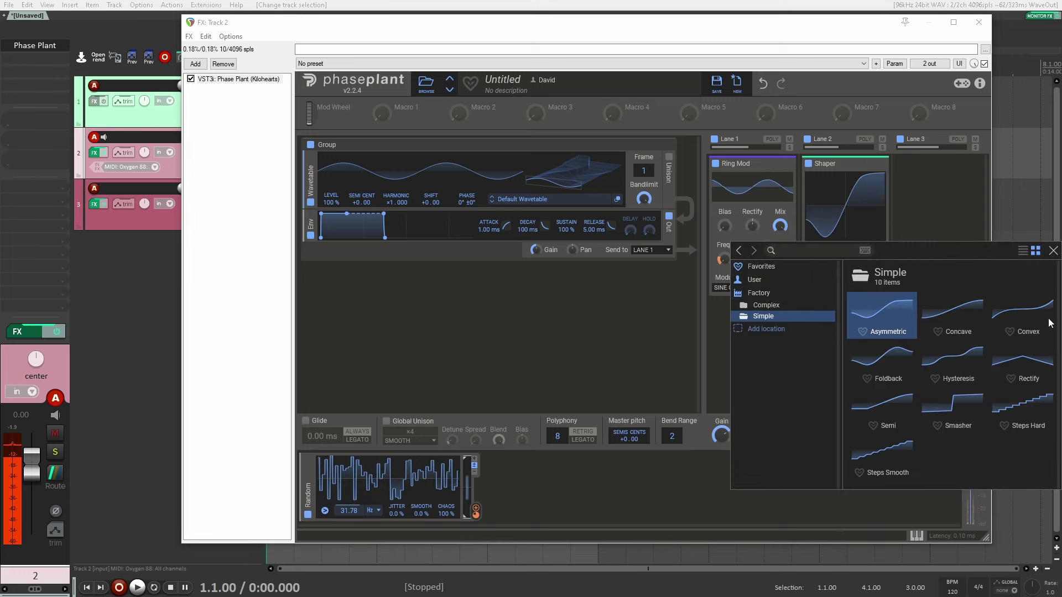
double_click(953, 315)
Add a Frequency Shifter to Lane 3 and raise its shift to 1.34 kHz
click(943, 199)
click(775, 231)
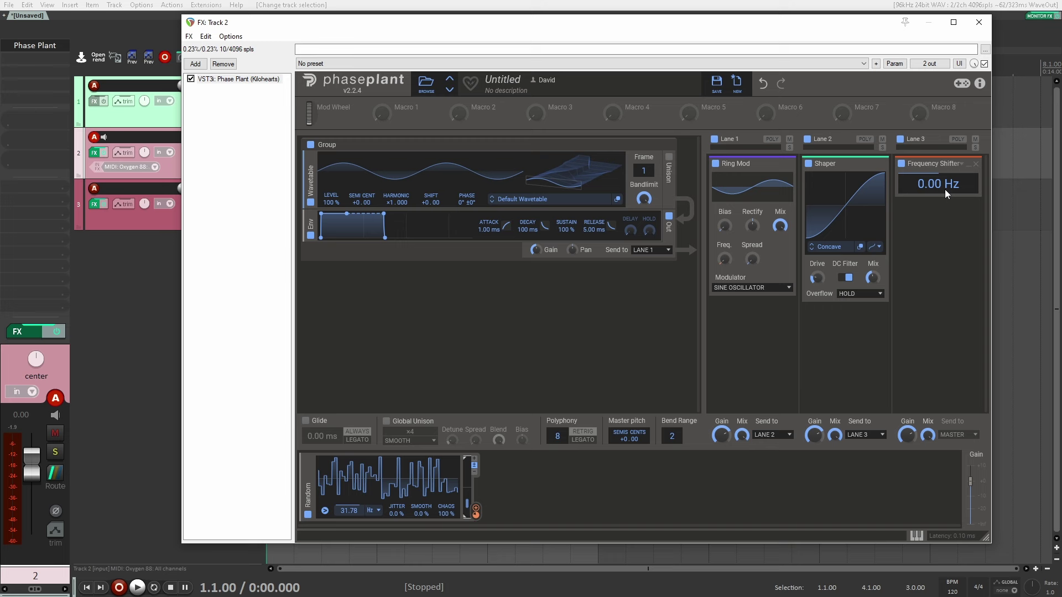
drag(944, 189, 944, 146)
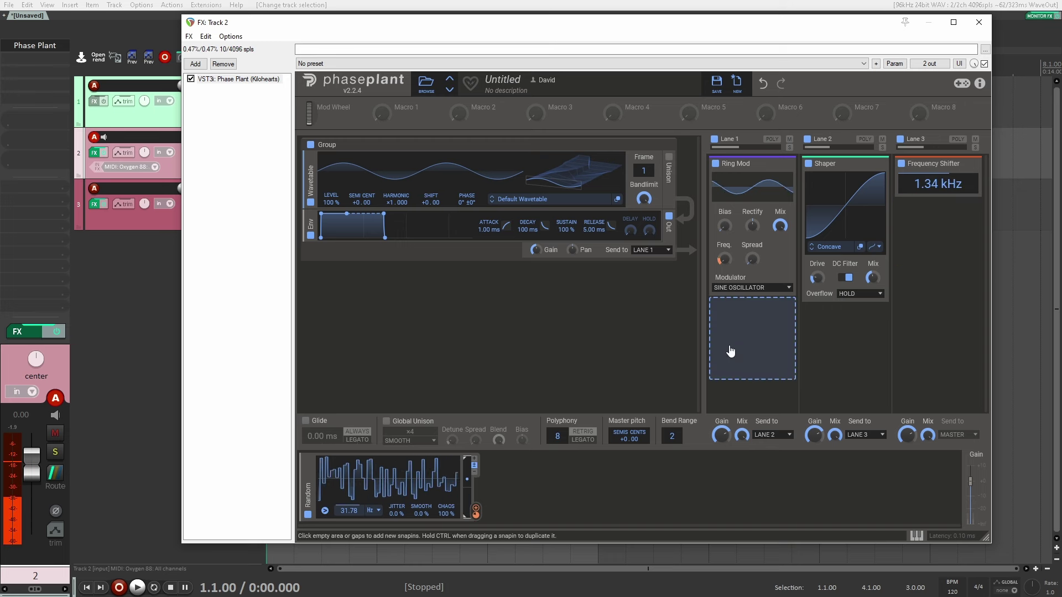
Set the Random modulator bipolar, enable Wavetable unison, pick a unison mode, and adjust voice count
click(475, 464)
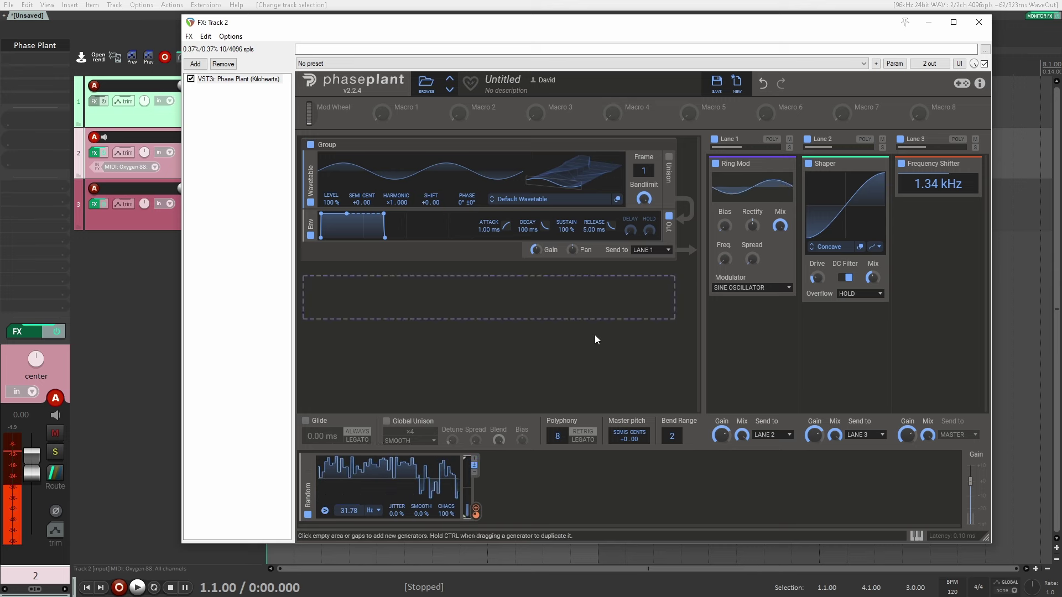
click(669, 157)
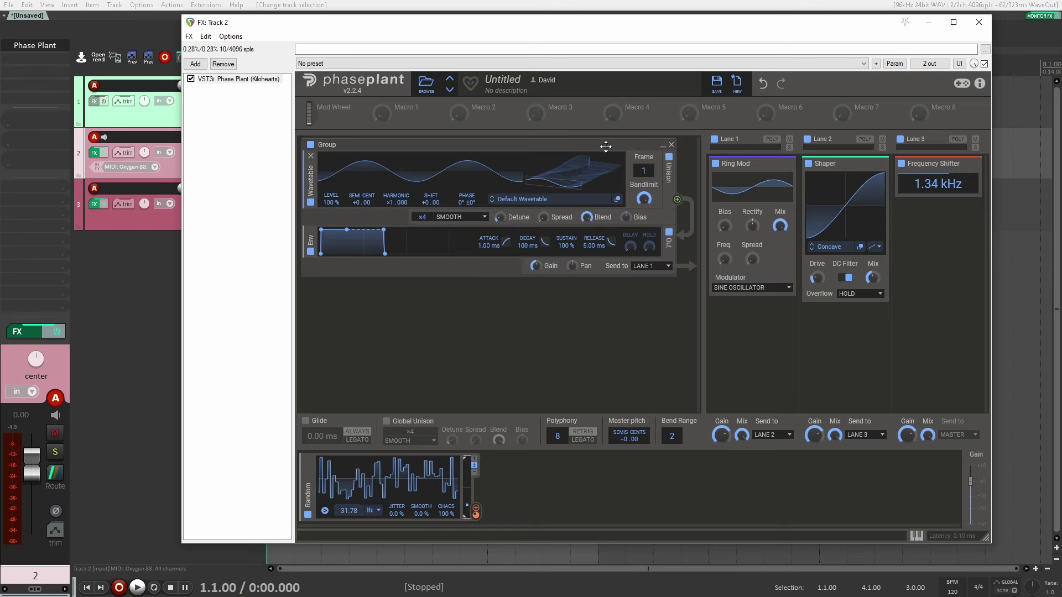
click(462, 217)
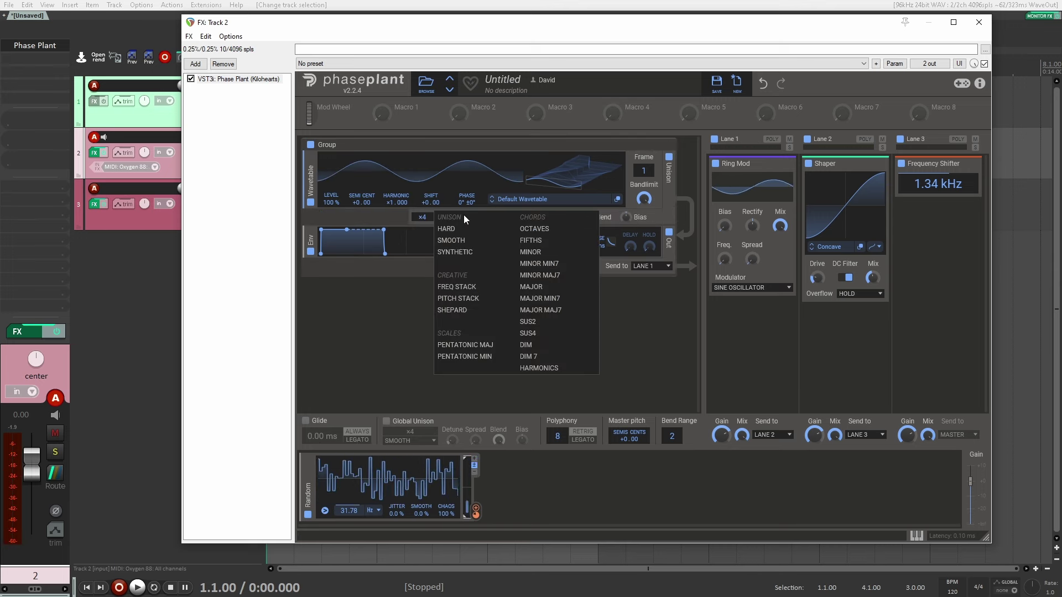
click(458, 289)
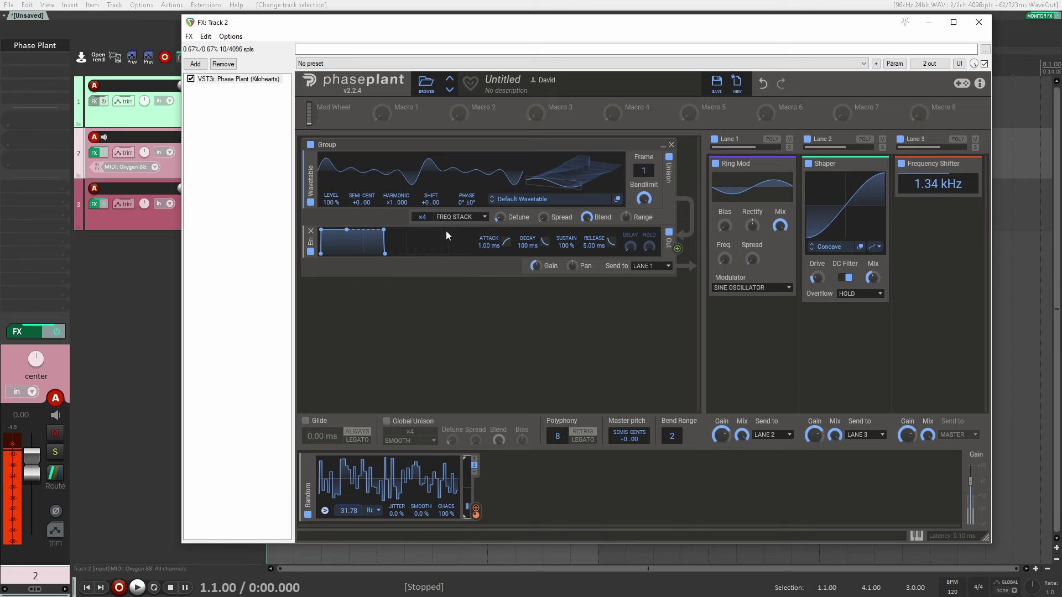
drag(423, 217, 424, 228)
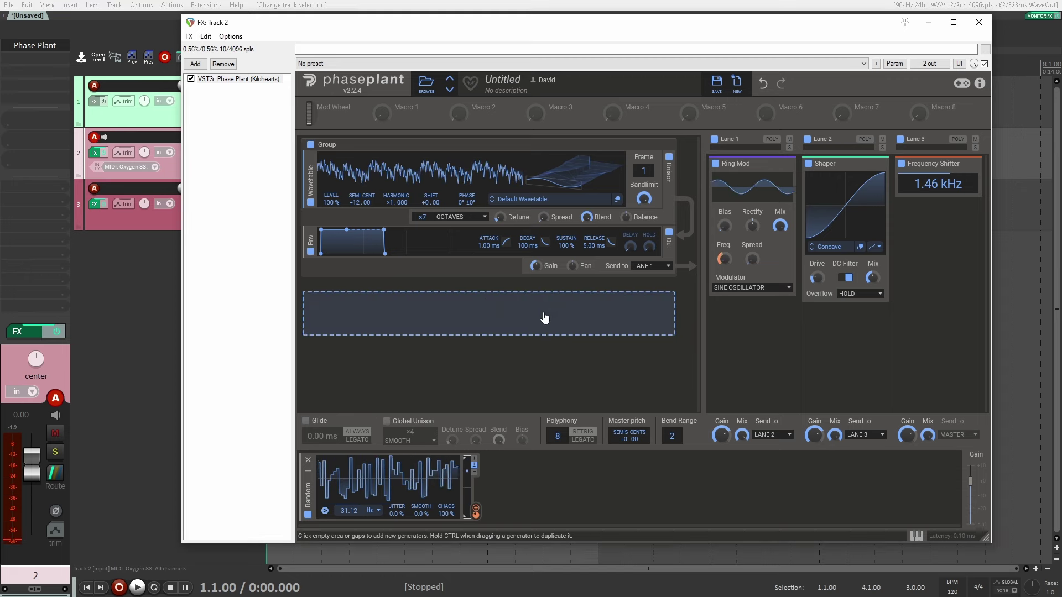
Add a Sampler generator and load the SFX_WaterPumpMotor002 sample into it
click(548, 319)
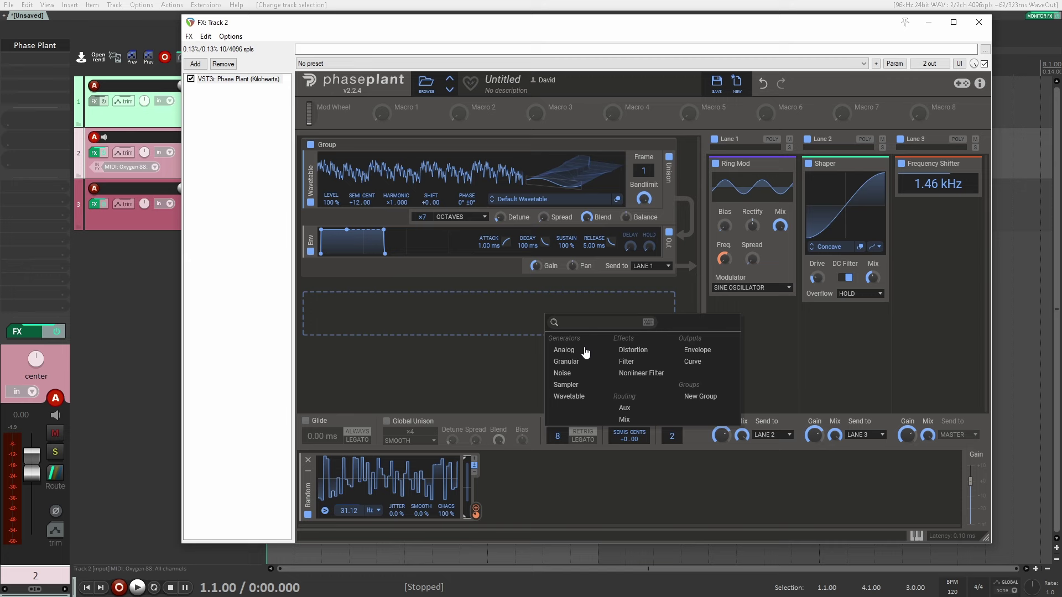
click(566, 384)
scroll(580, 314, down, 2)
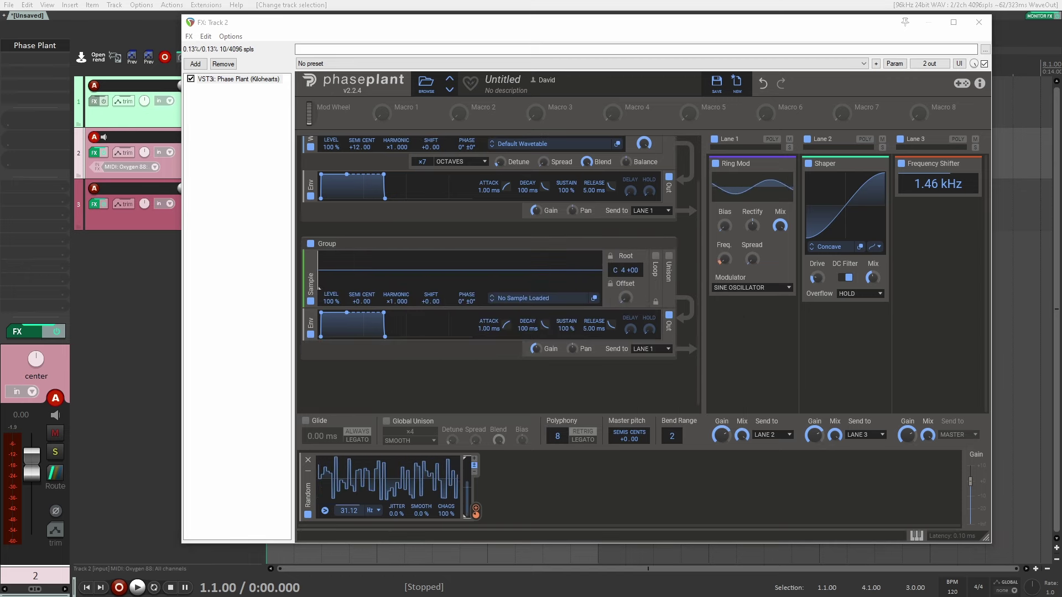
mouse_move(409, 301)
mouse_down()
mouse_move(326, 280)
mouse_move(360, 273)
mouse_up()
Enable looping and widen the loop start and end markers across the sample
click(655, 256)
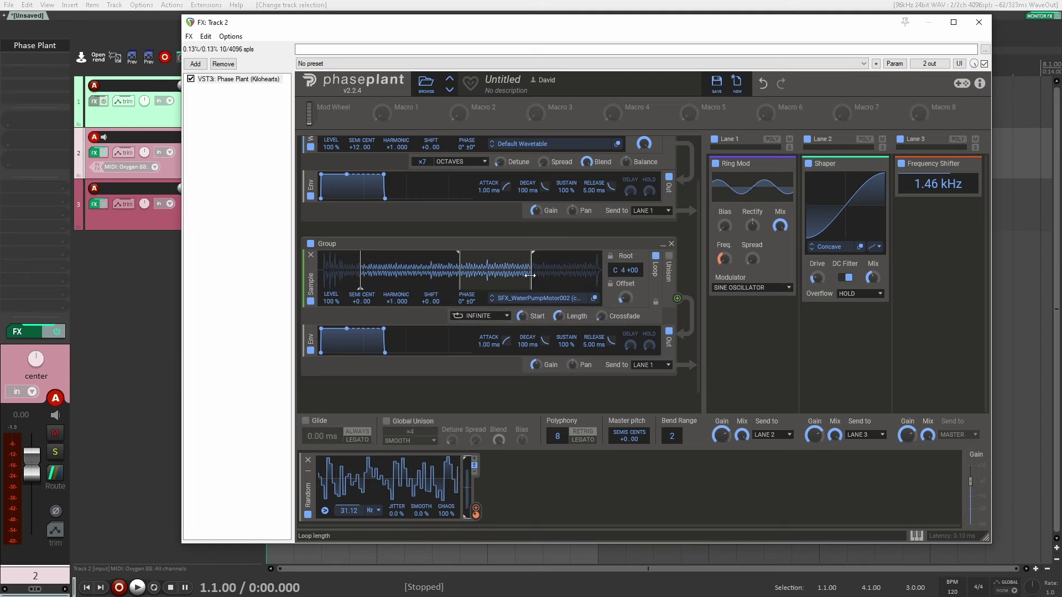
drag(460, 267, 365, 268)
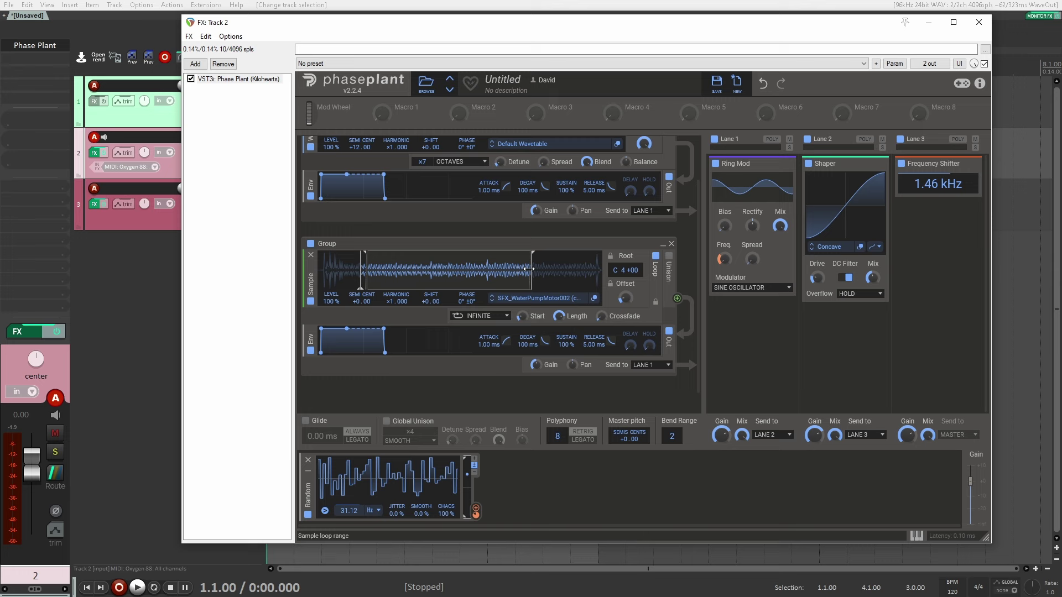
drag(533, 270, 589, 271)
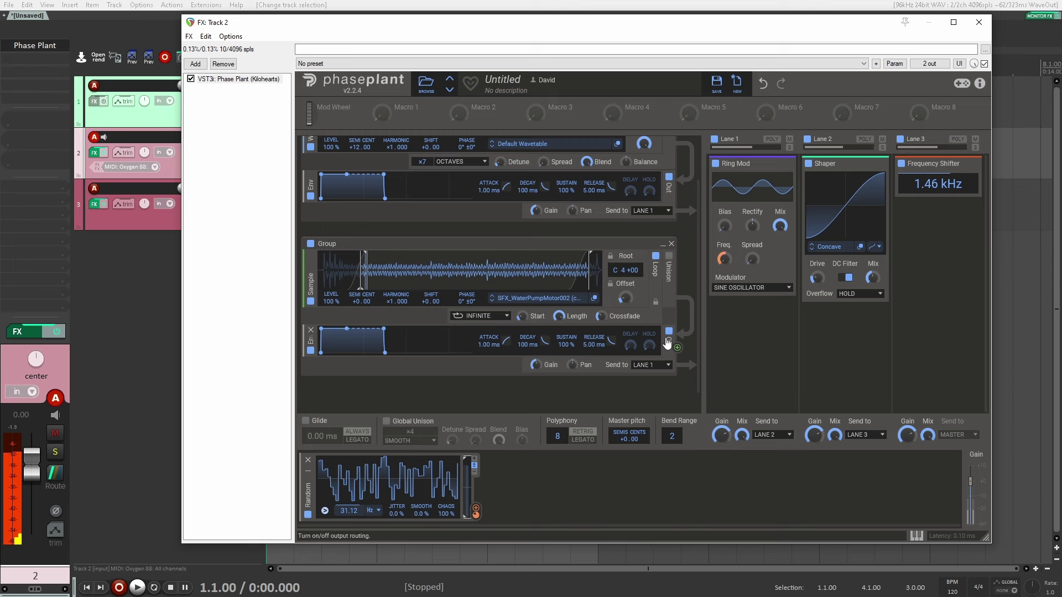
Mute the wavetable group to audition the sample and toggle the sample's Lane 1 output
scroll(332, 199, up, 2)
click(311, 145)
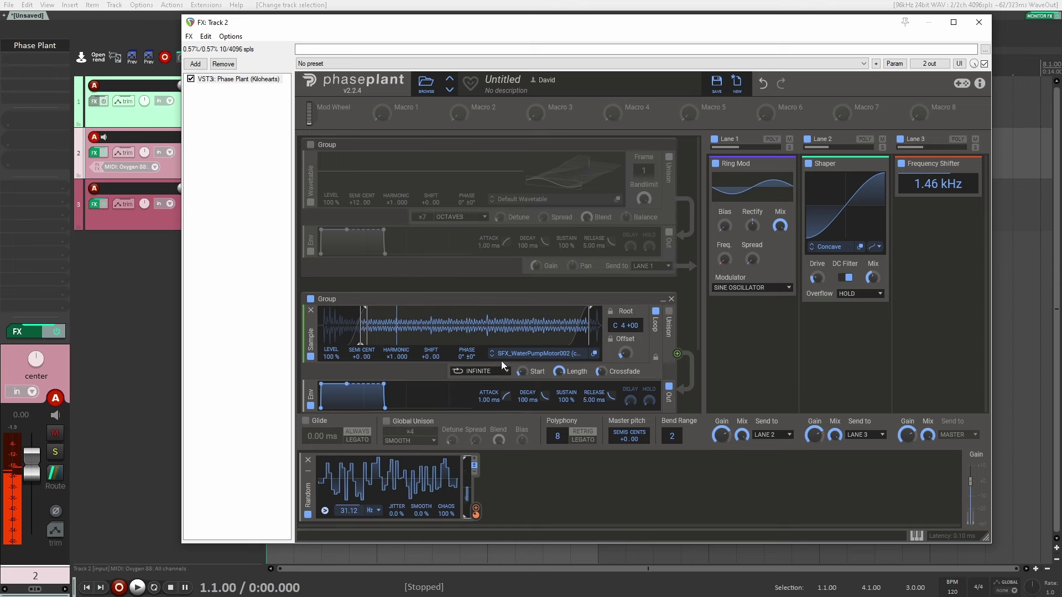
scroll(685, 359, down, 2)
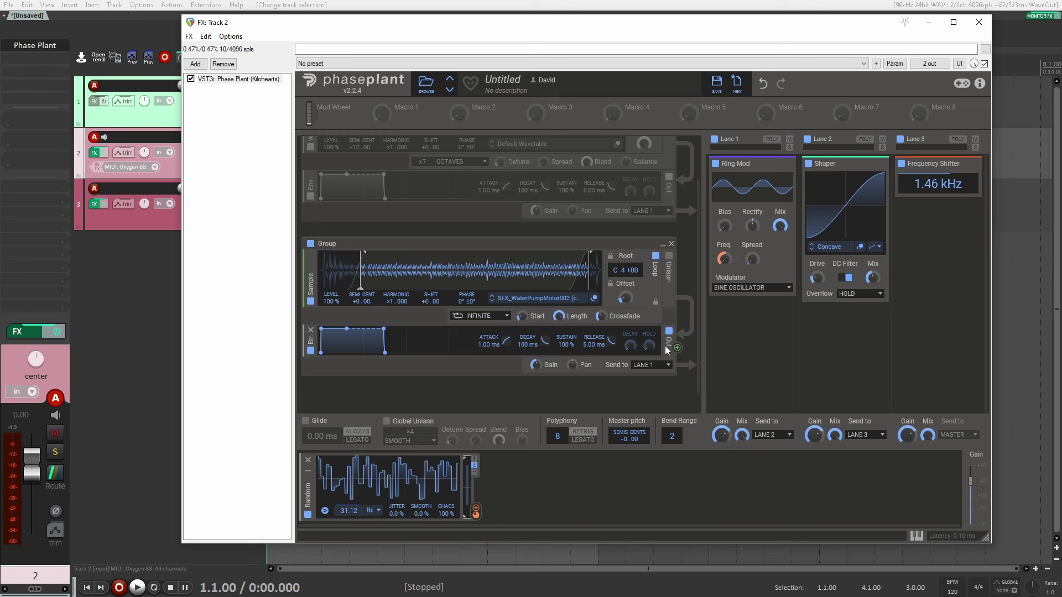
click(669, 332)
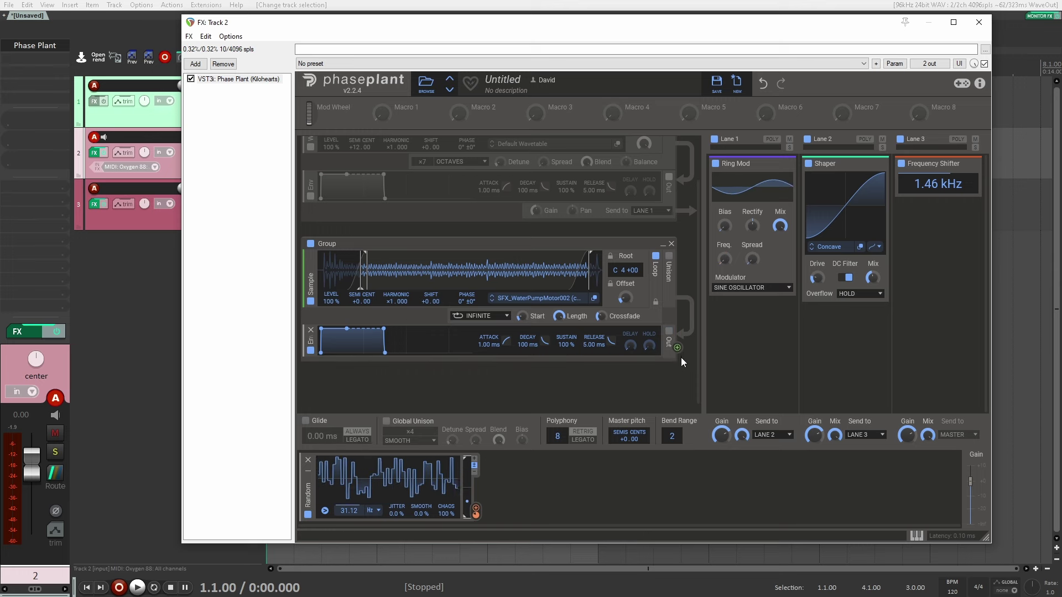
Re-enable the wavetable group and grab the sample envelope output as a modulation source
scroll(676, 350, up, 2)
click(310, 144)
scroll(581, 314, down, 2)
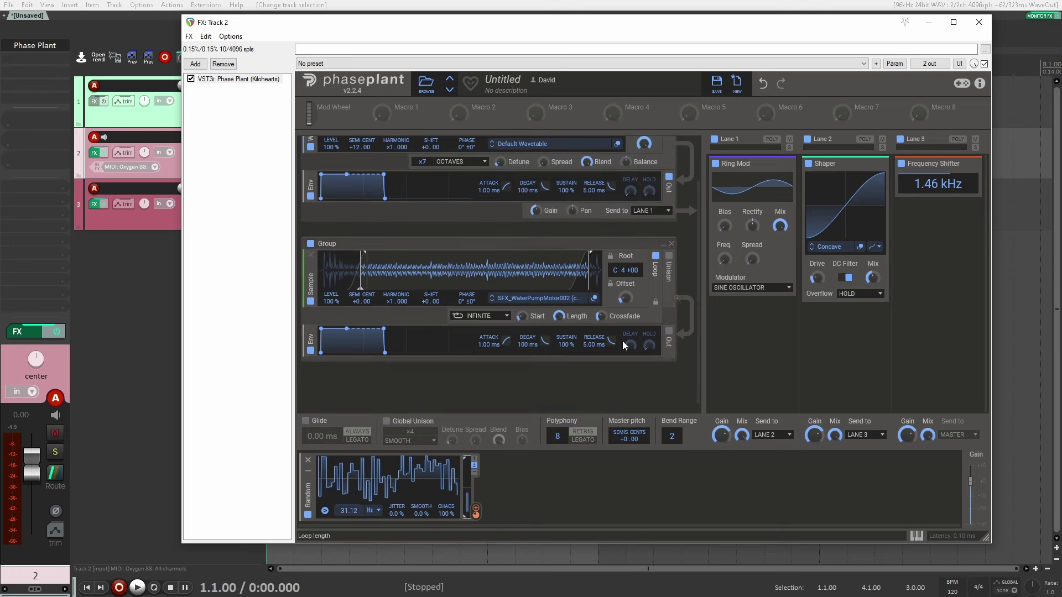
click(676, 345)
scroll(676, 345, up, 2)
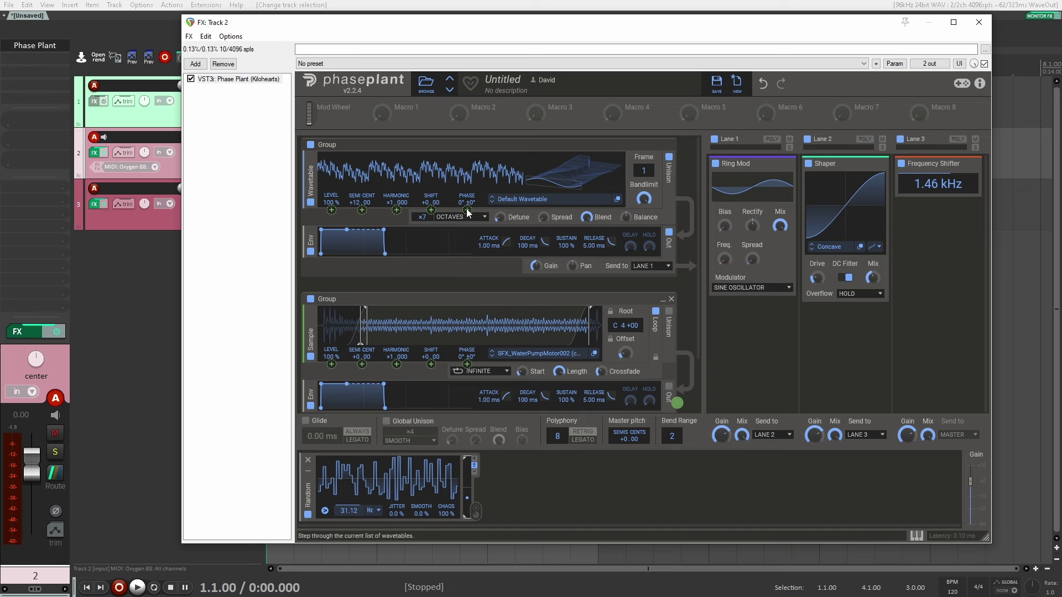
Modulate the wavetable phase from the sample envelope at about +286° and disable unison
mouse_move(467, 210)
mouse_down()
mouse_move(466, 201)
mouse_move(467, 209)
mouse_up()
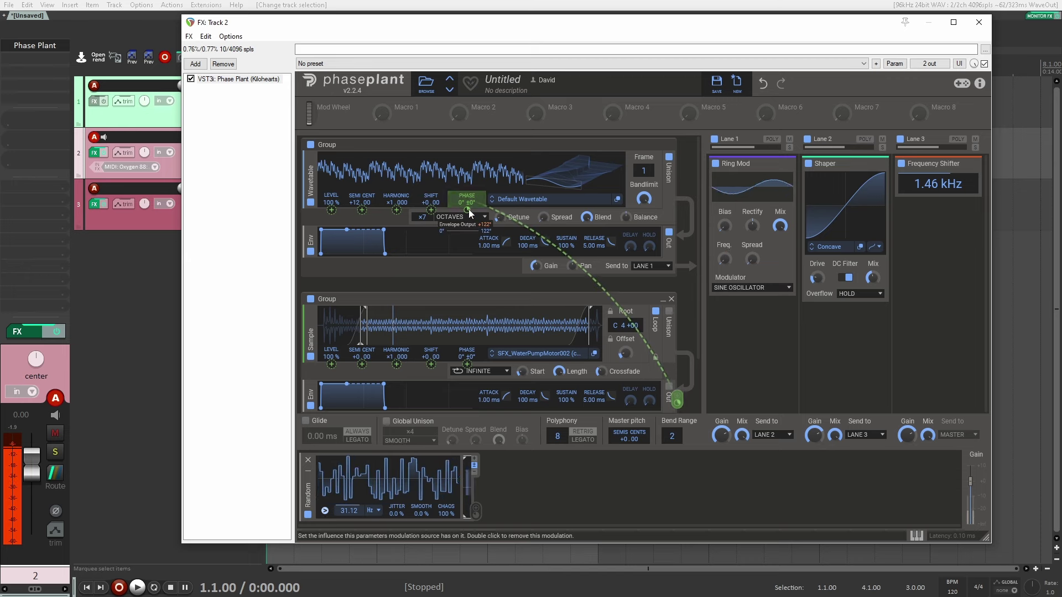
drag(467, 210, 467, 201)
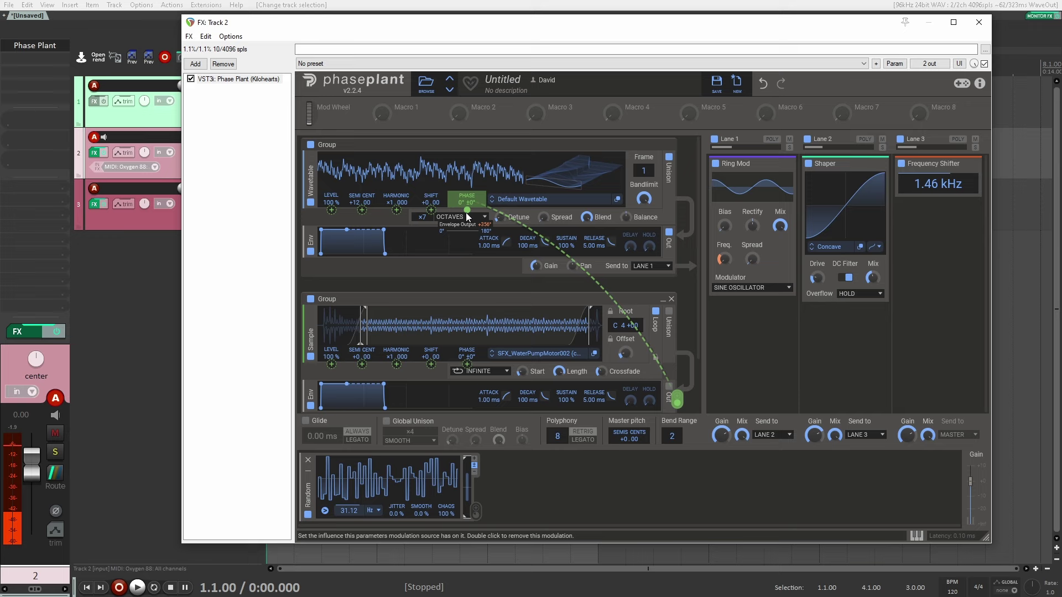
click(669, 158)
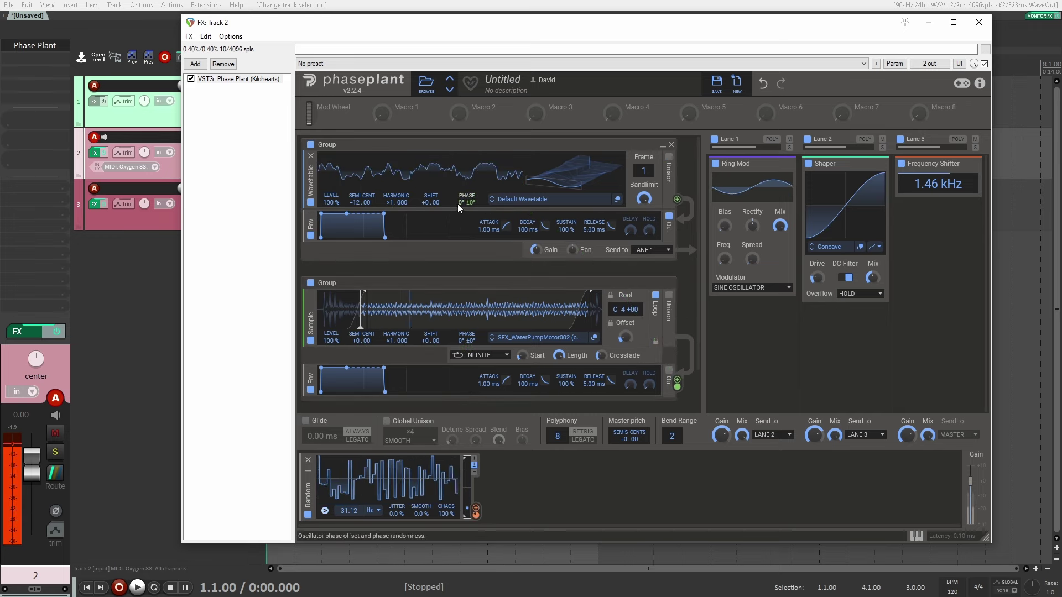
Lower the Sample layer's level to 16 %
mouse_move(467, 210)
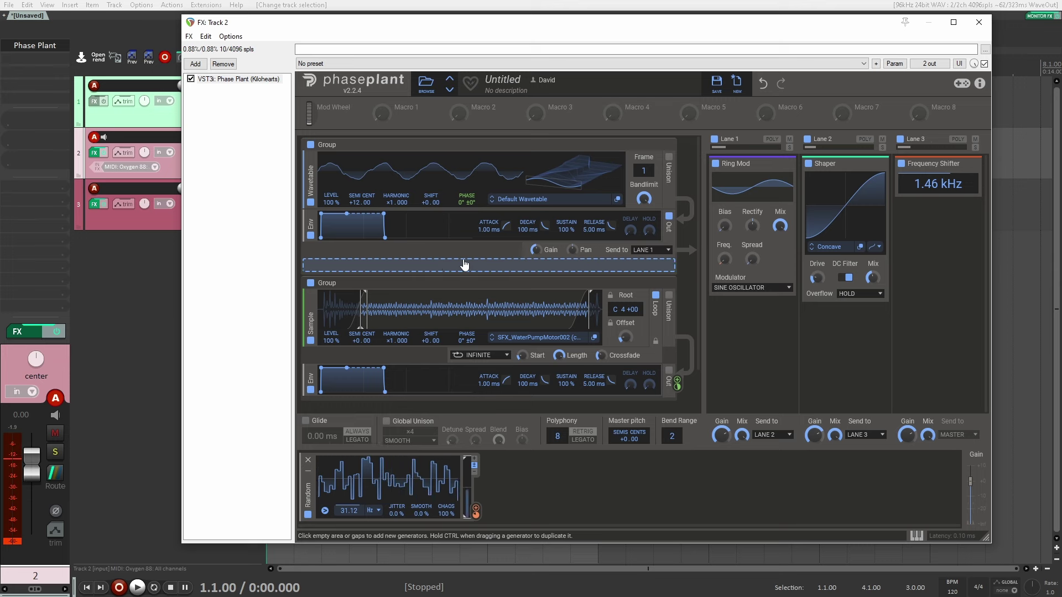
scroll(355, 312, down, 2)
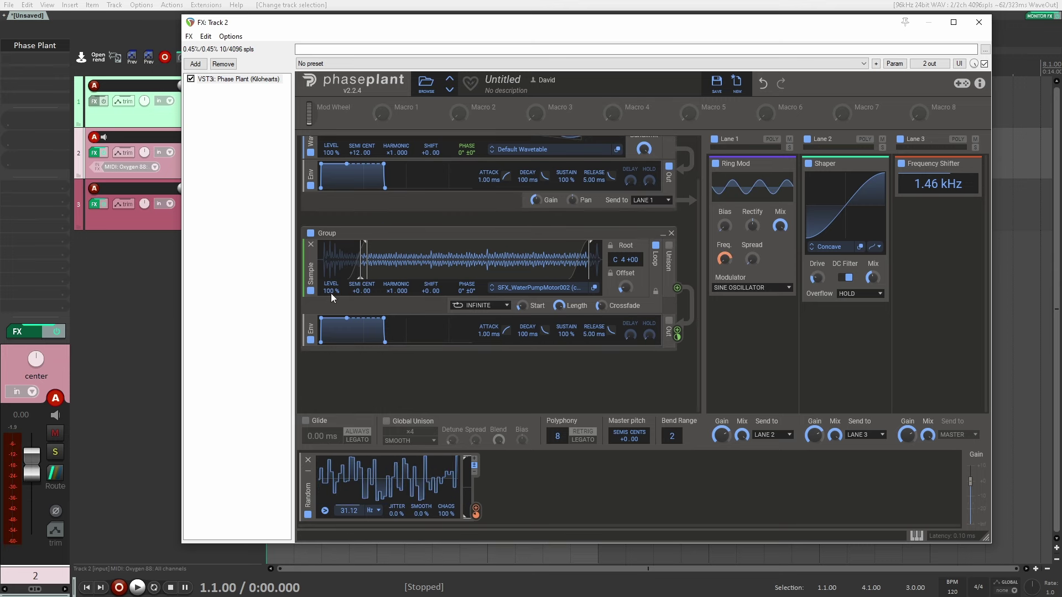
drag(331, 294, 331, 338)
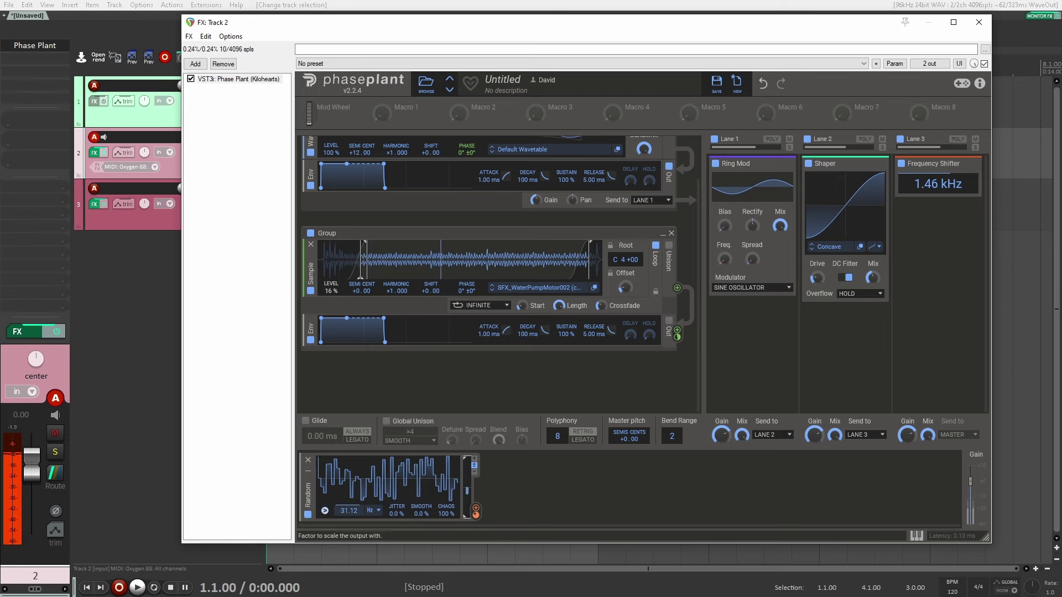
scroll(330, 301, up, 1)
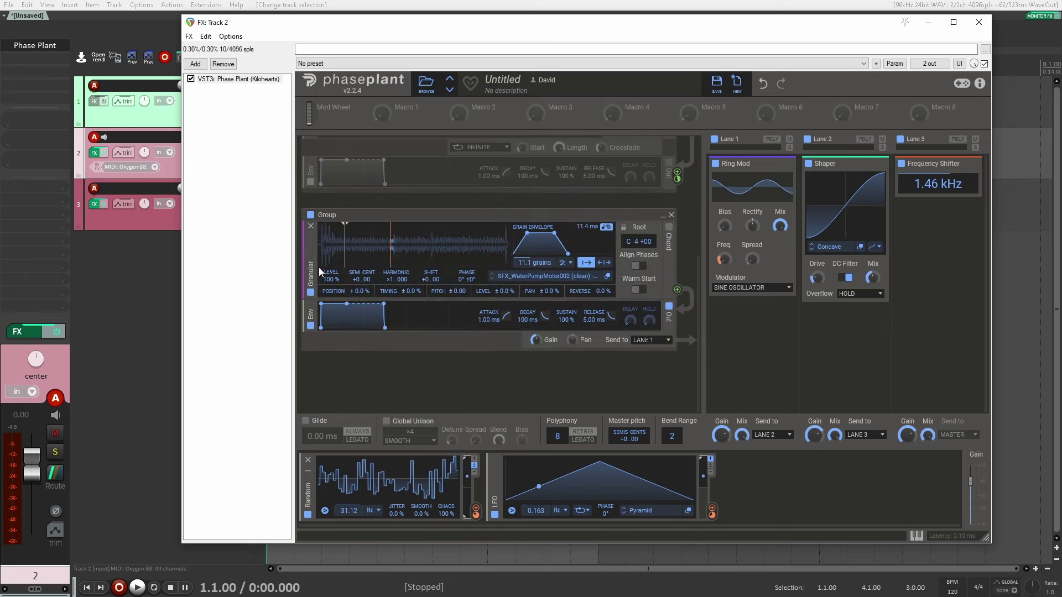
scroll(436, 258, up, 2)
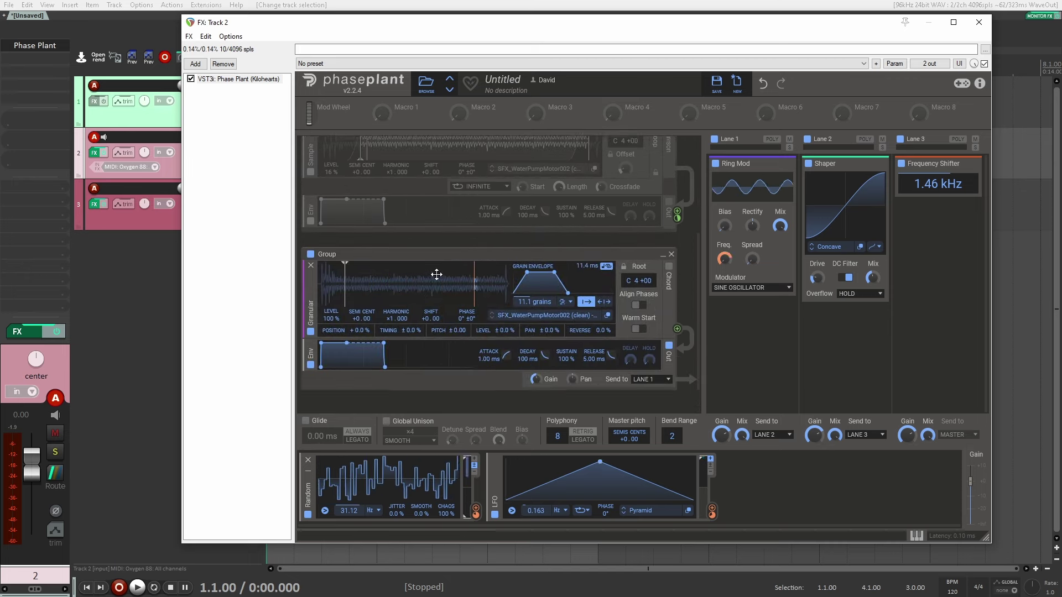
scroll(403, 294, down, 1)
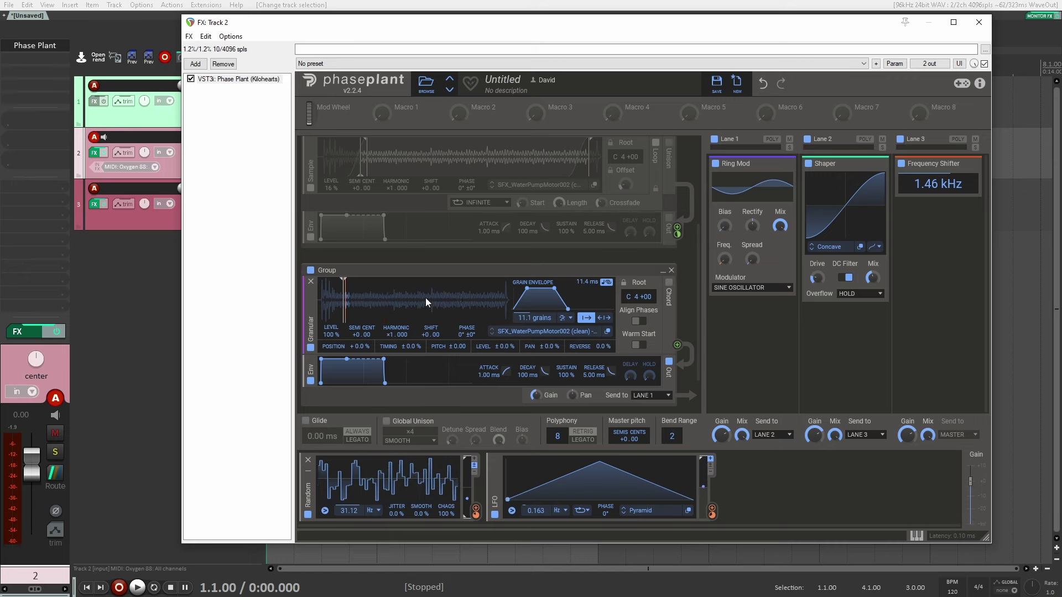
scroll(387, 291, up, 3)
scroll(387, 280, down, 3)
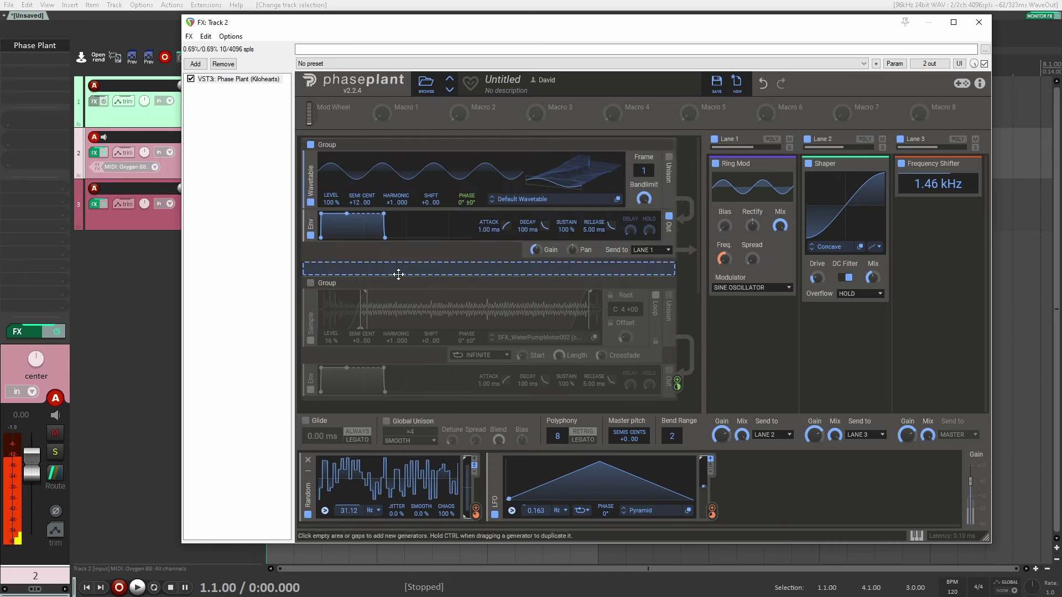
scroll(404, 277, down, 2)
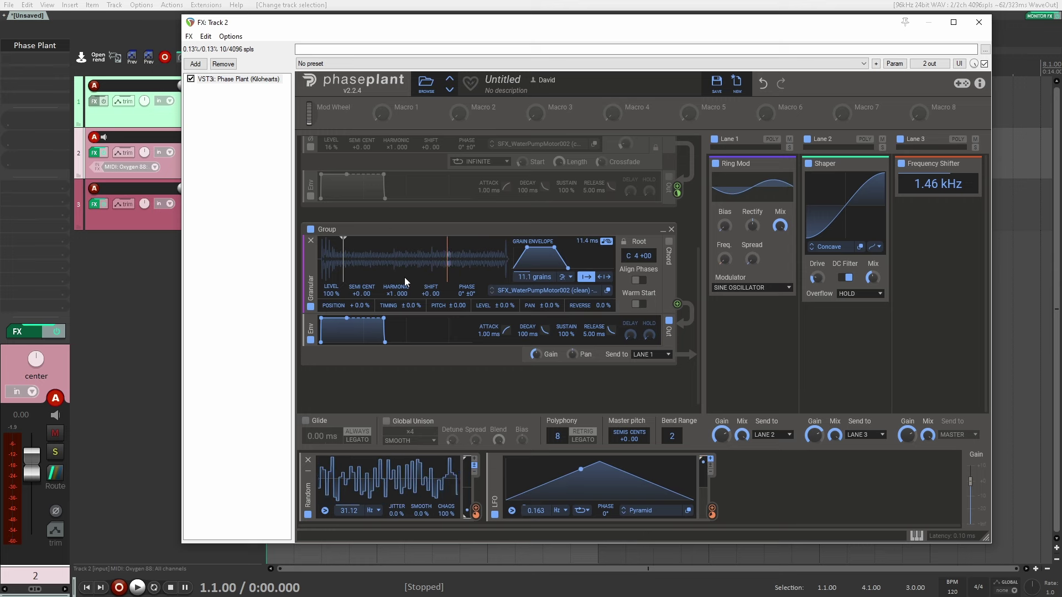
click(311, 229)
click(310, 229)
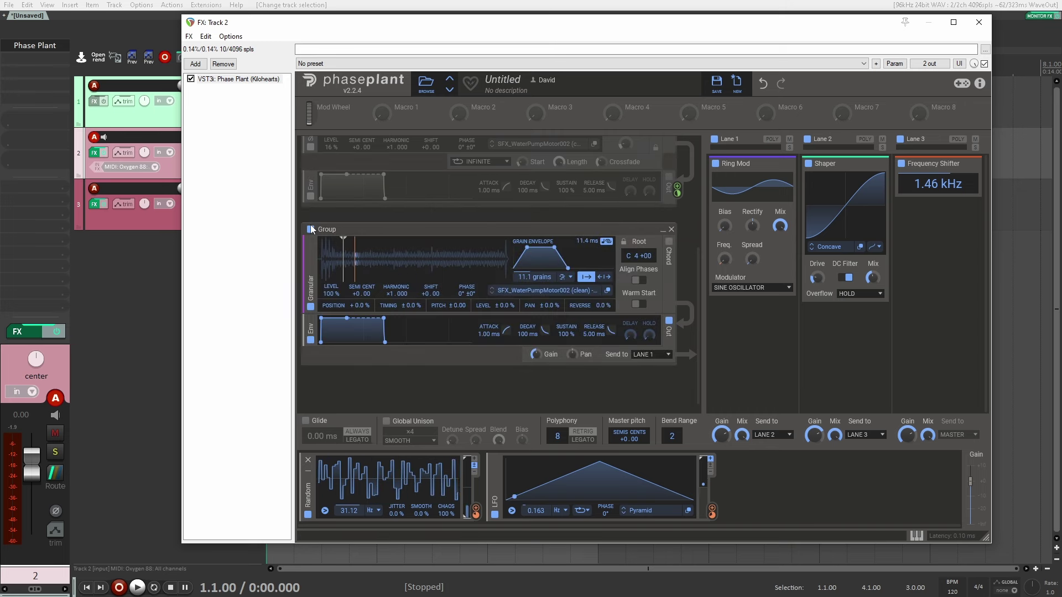